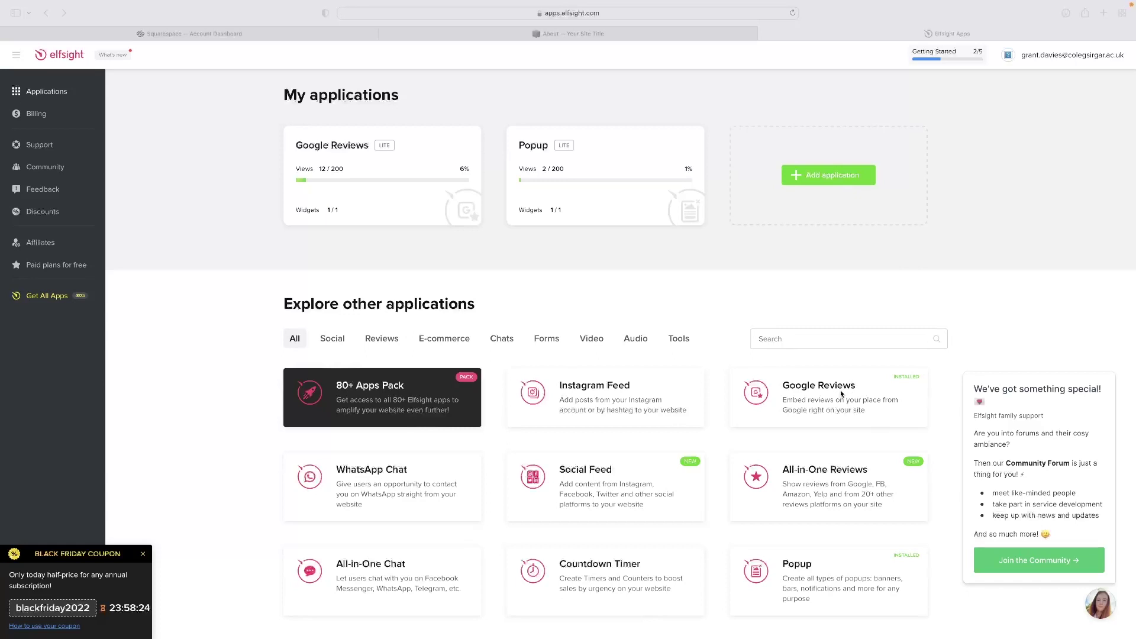
Bring the browser showing the Elfsight applications dashboard into focus.
left_click(842, 393)
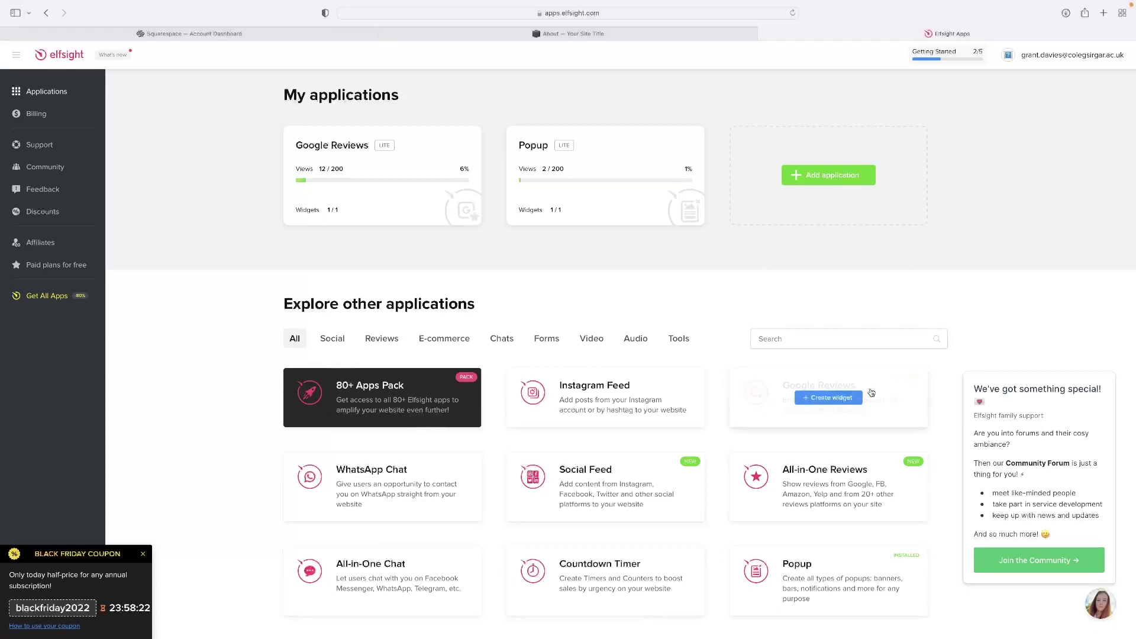
Start a new Google Reviews widget, preview the Slider and Badge templates, and continue with Grid.
left_click(836, 399)
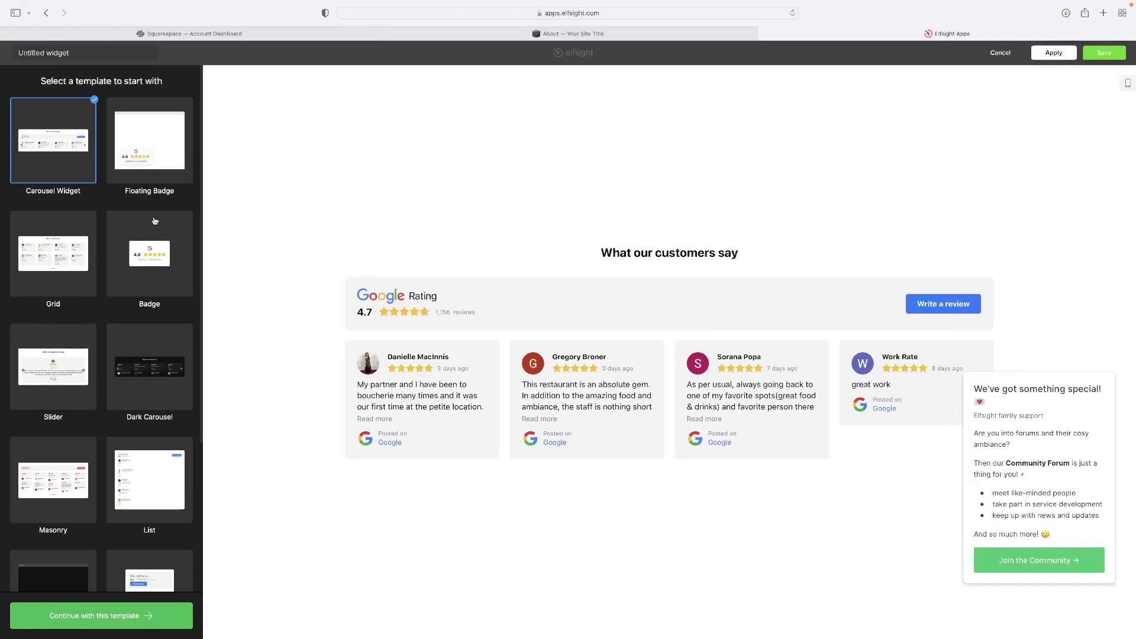
scroll(153, 237, "down", 3)
scroll(160, 266, "down", 2)
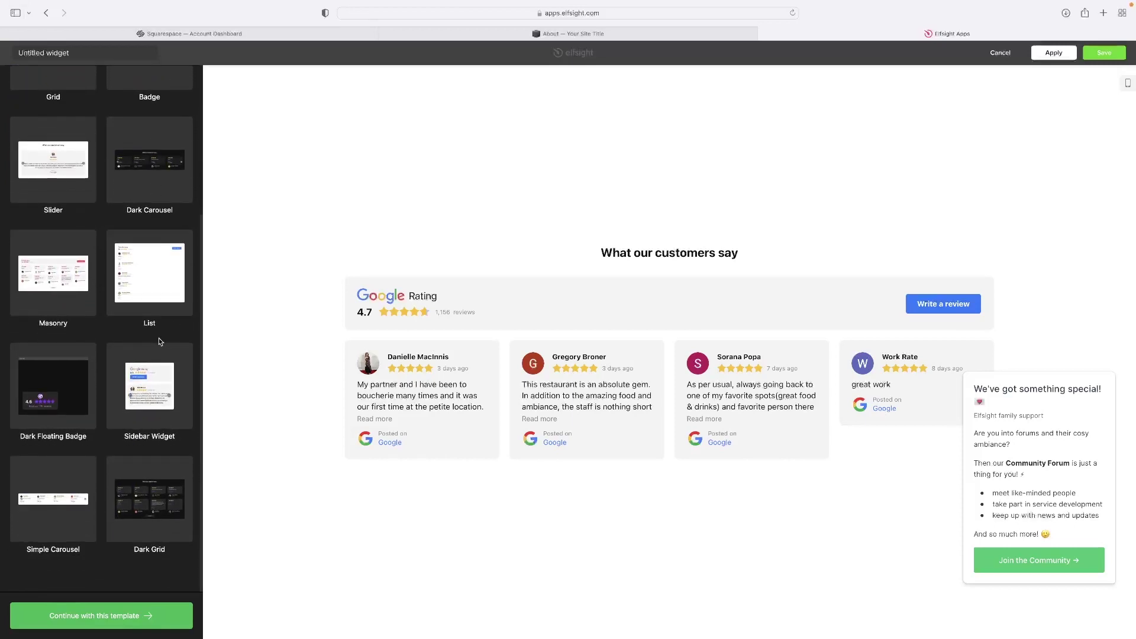
scroll(159, 338, "up", 5)
left_click(46, 367)
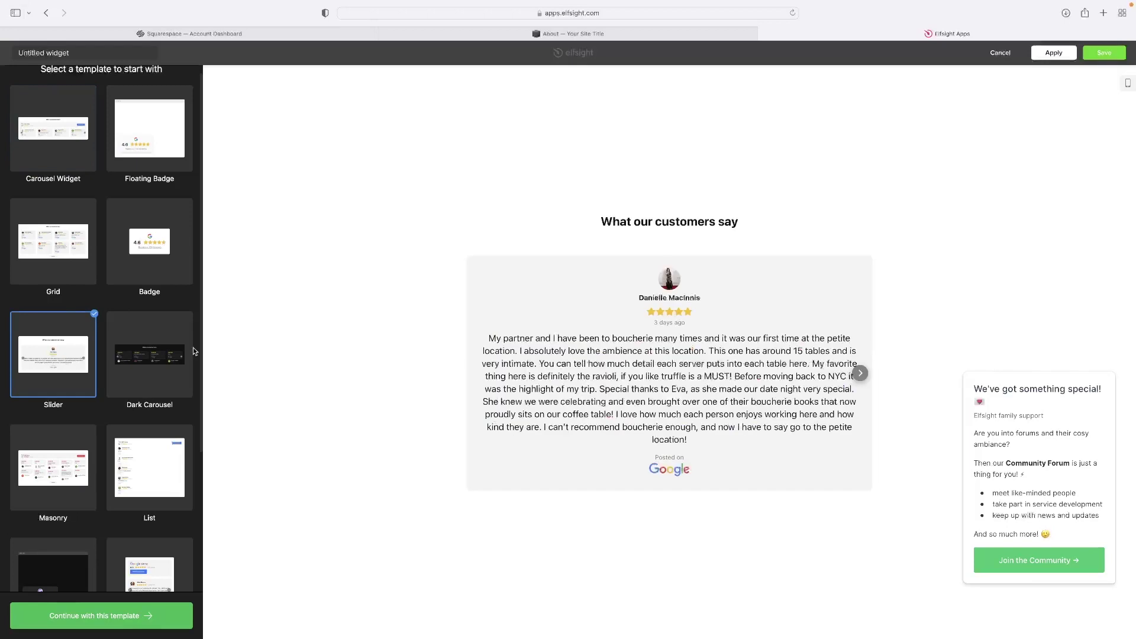
left_click(122, 260)
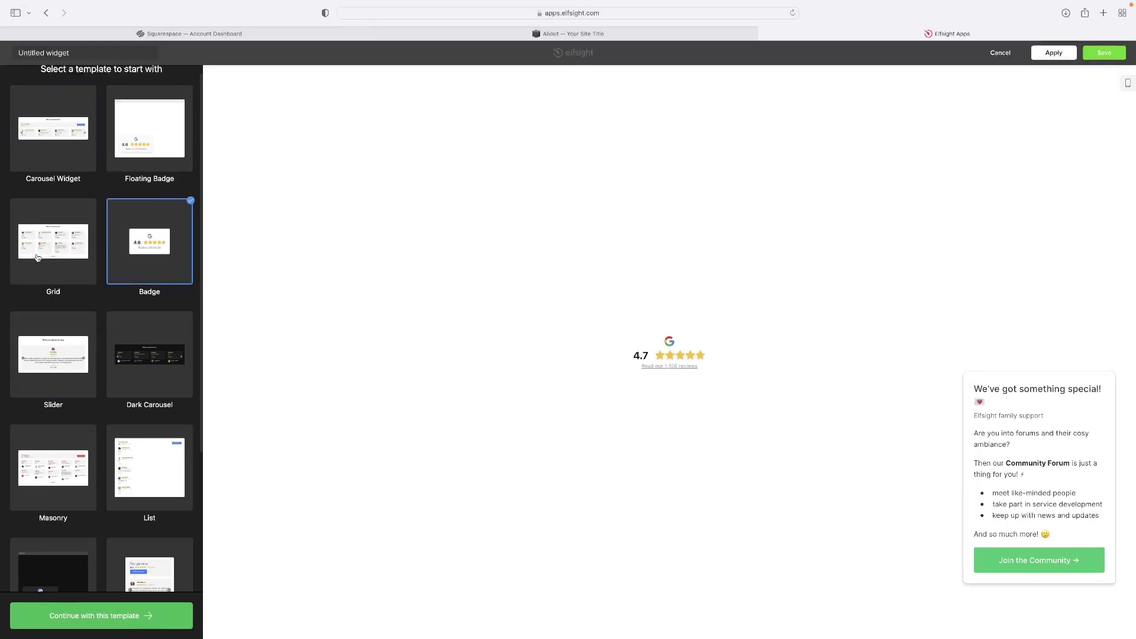
left_click(36, 256)
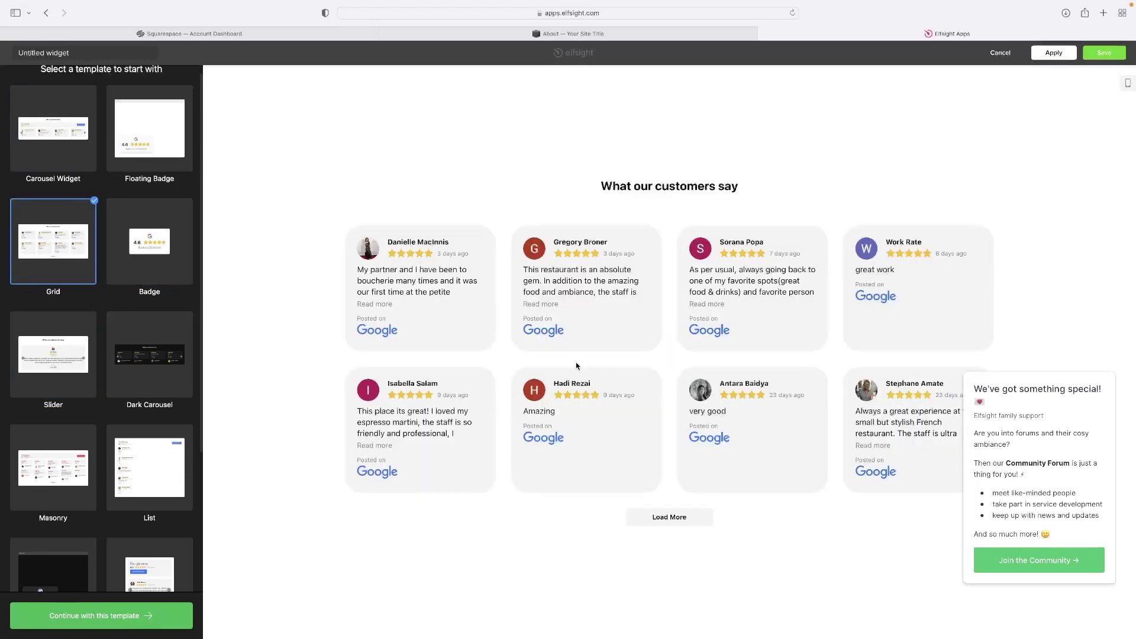
left_click(90, 622)
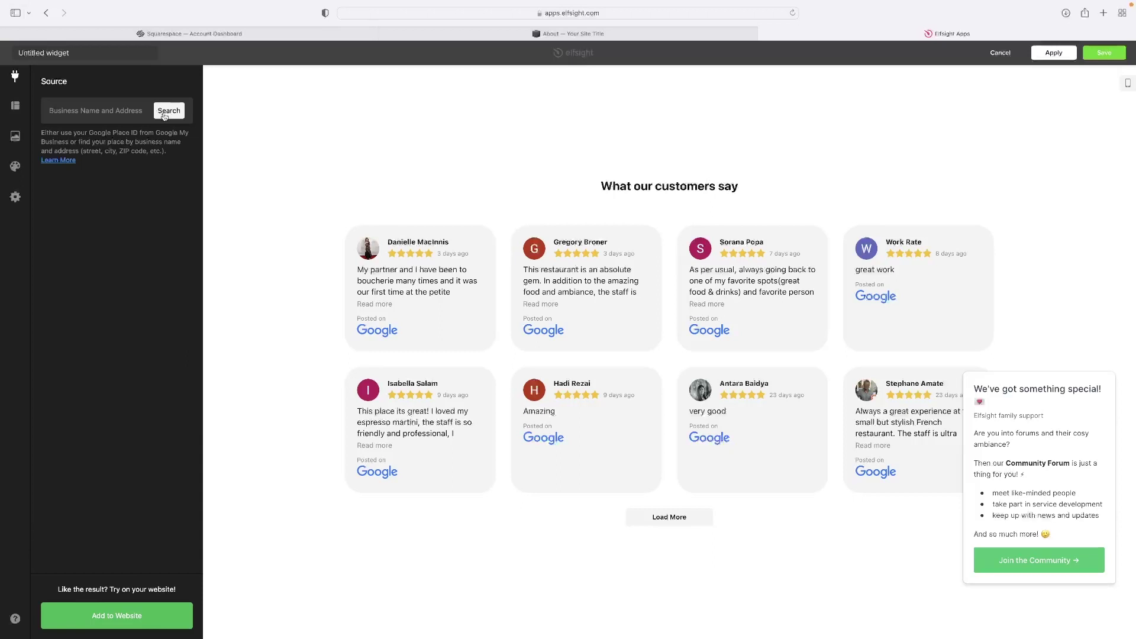
Search 'bab haus' and set Bab Haus HQ Smoke Shop as the review source.
left_click(100, 110)
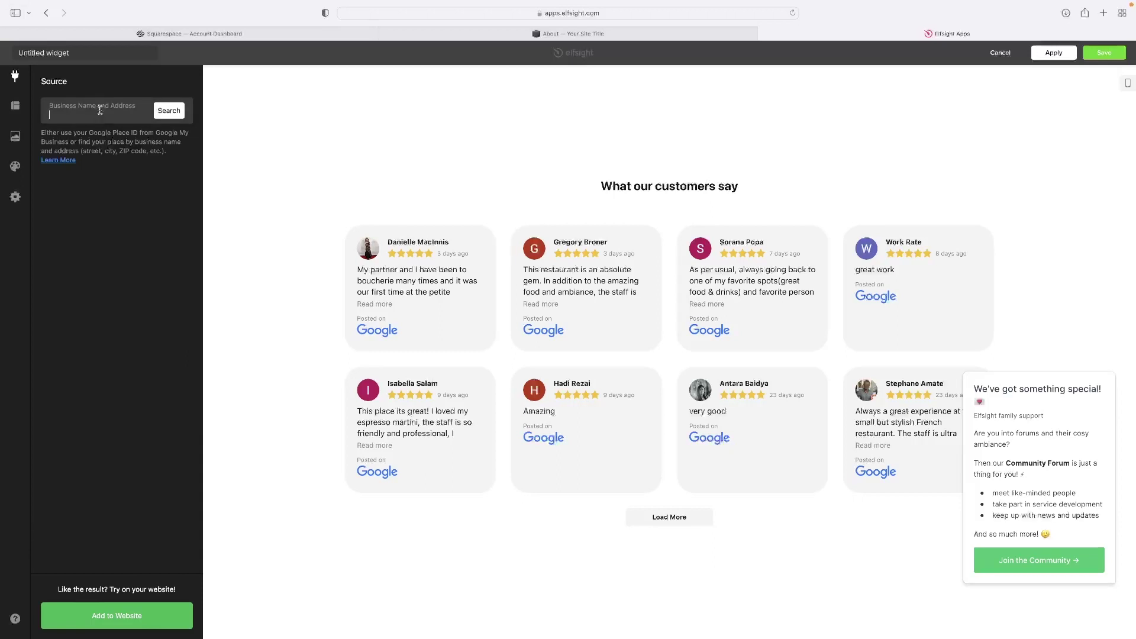
type("bab haus")
left_click(169, 110)
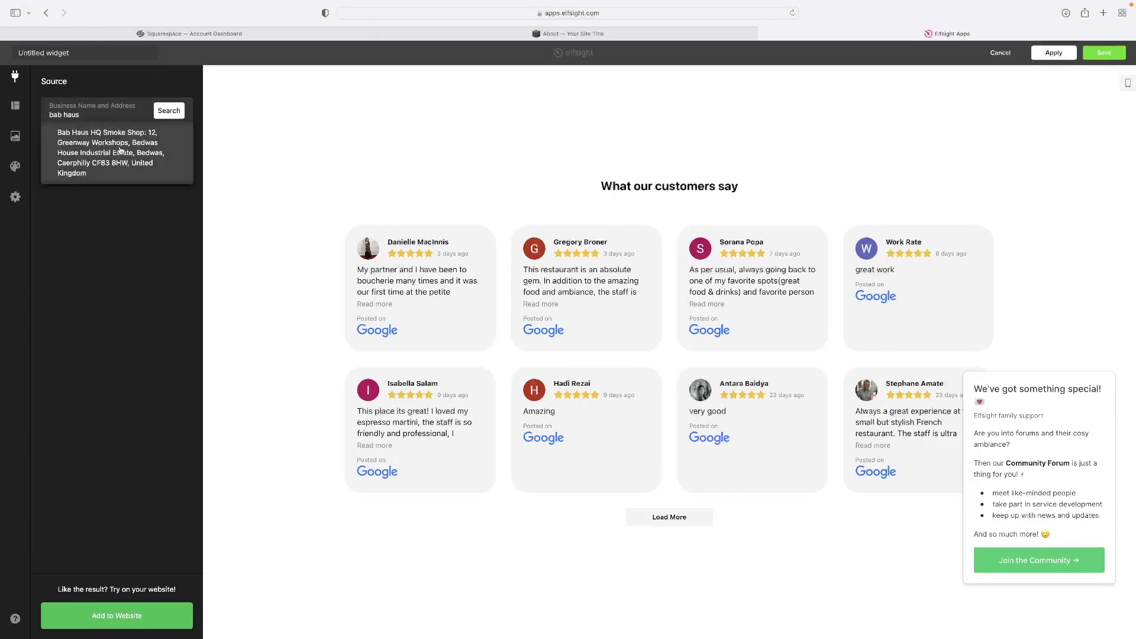
left_click(110, 156)
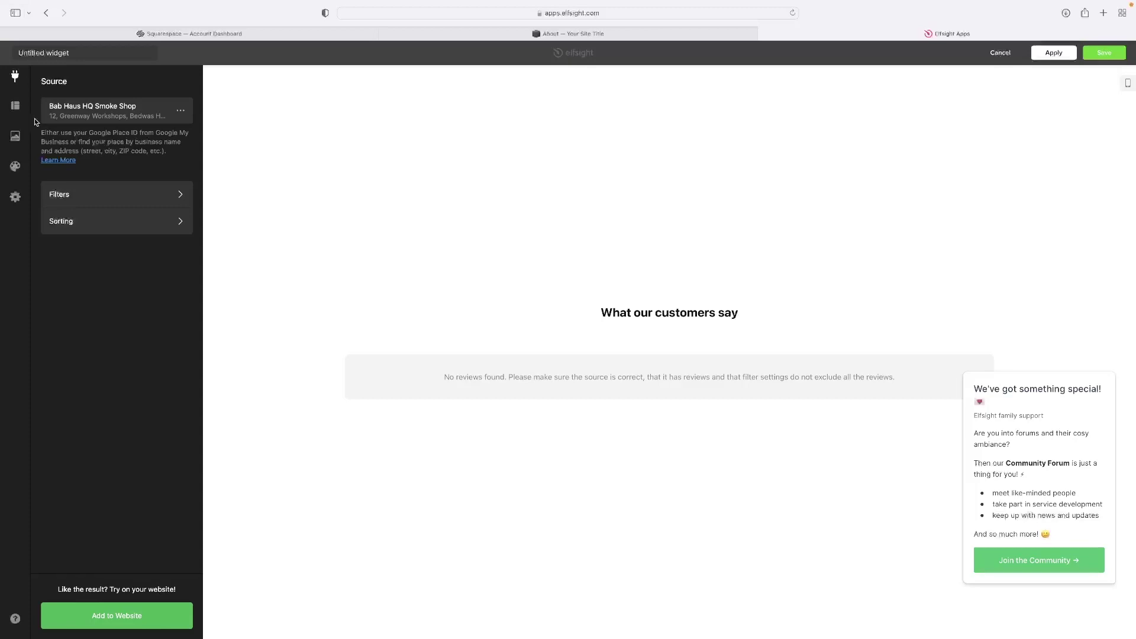
Review the Layout, Review, Appearance and Settings tabs, then add the widget to the website.
left_click(18, 109)
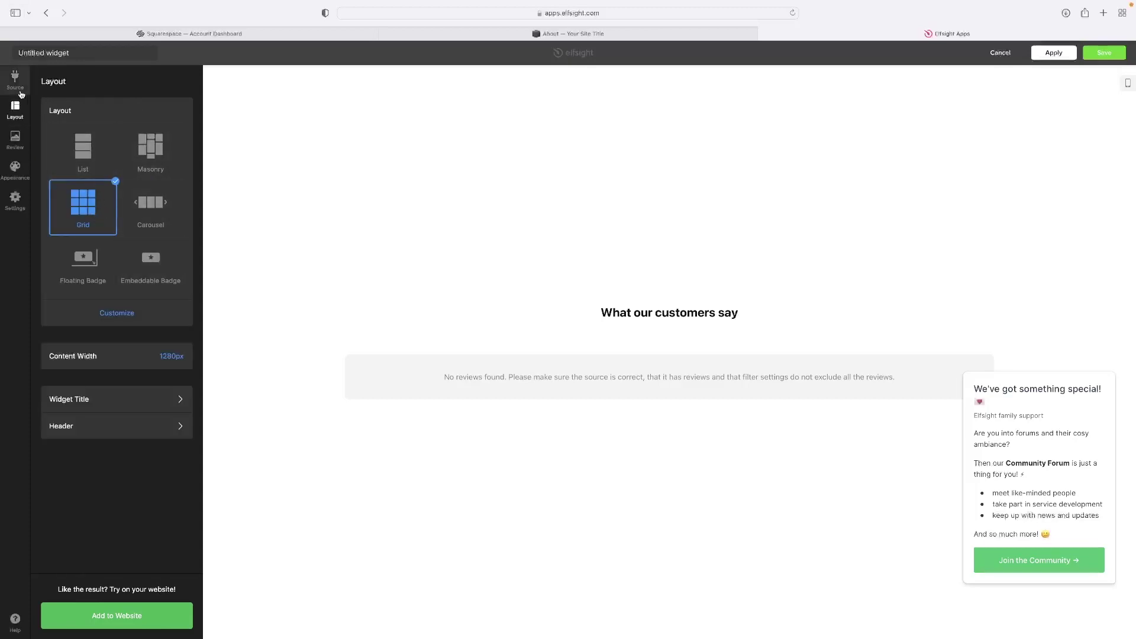
left_click(20, 149)
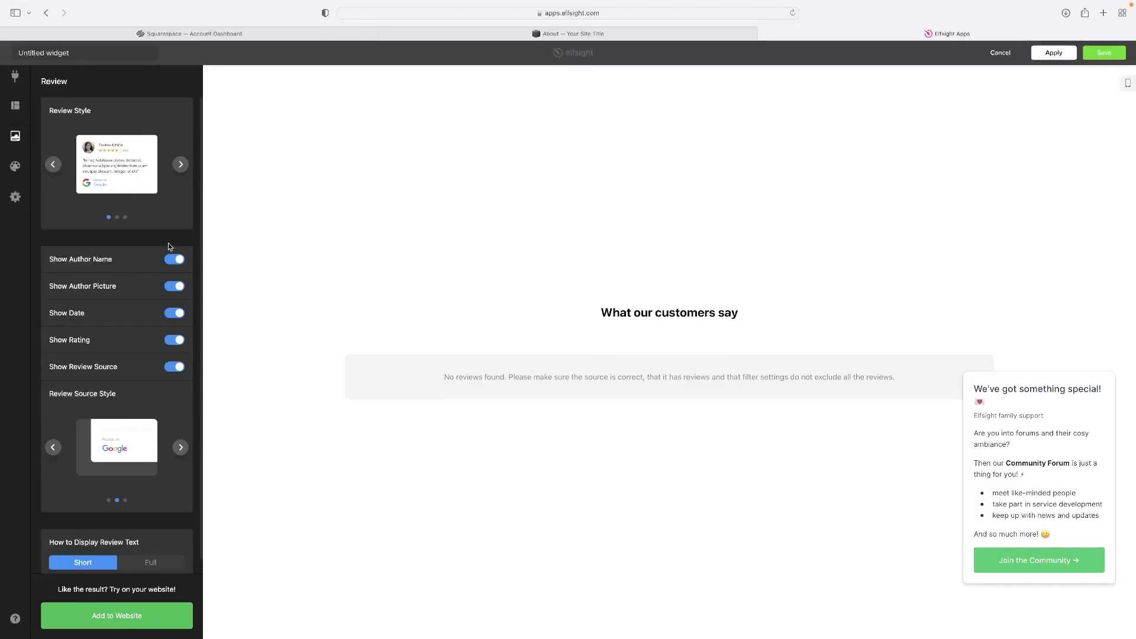
left_click(15, 168)
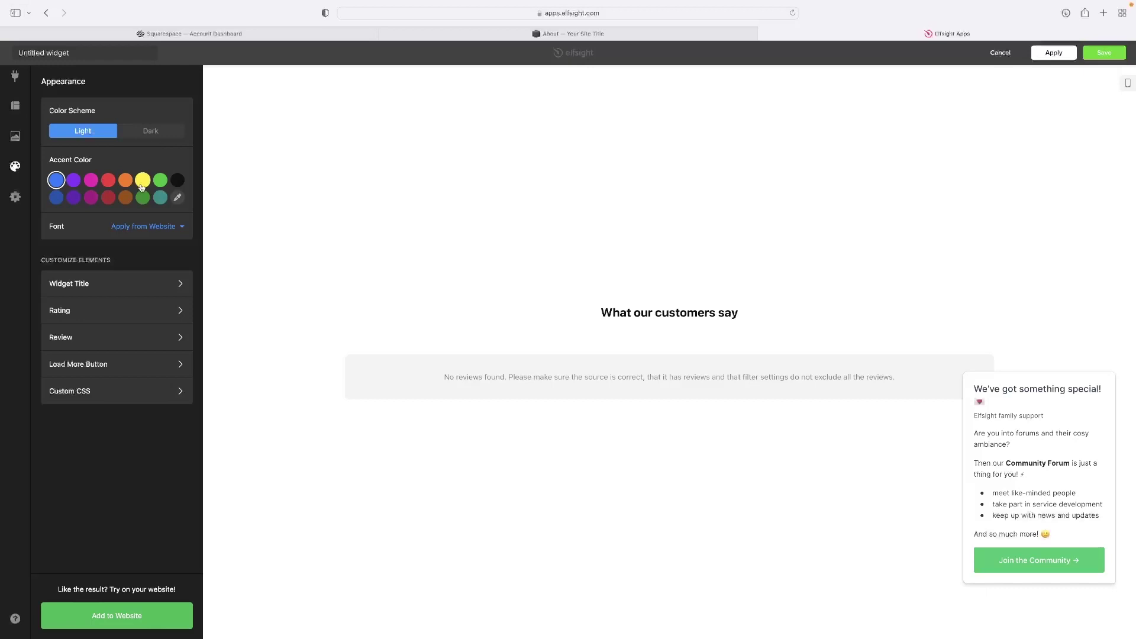
left_click(17, 197)
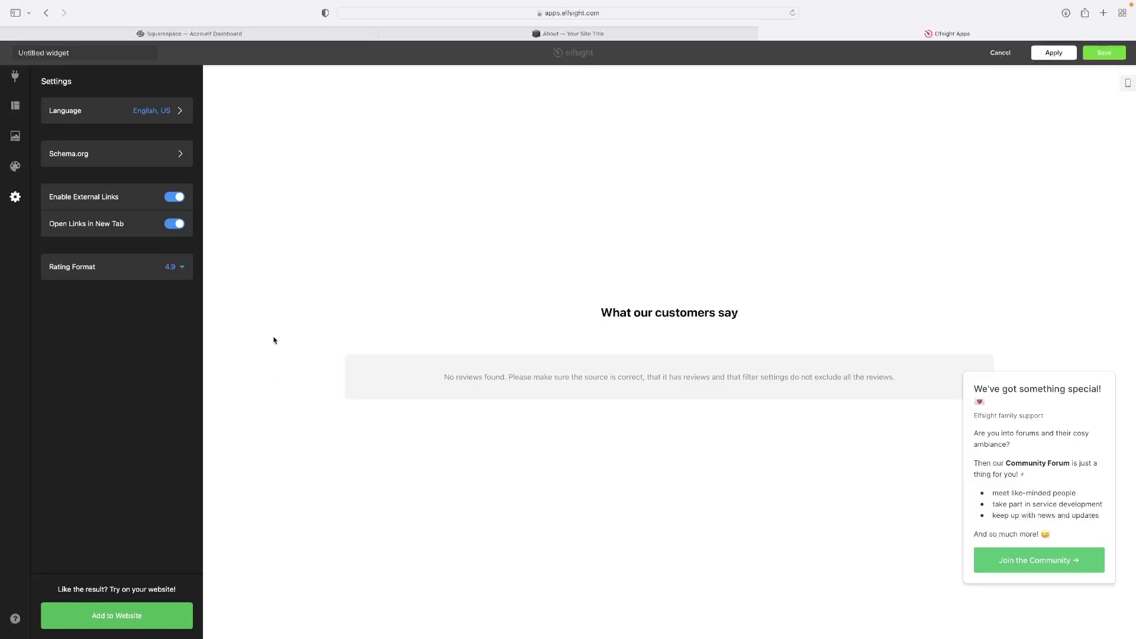
left_click(96, 624)
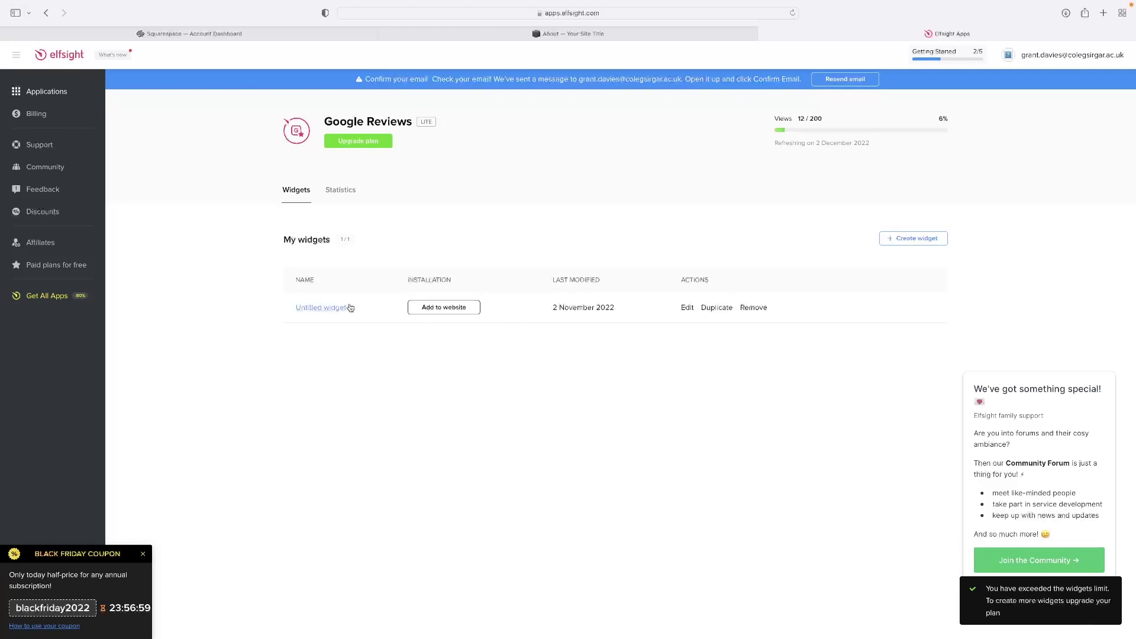
Save the Untitled Bab Haus reviews widget and copy its embed code.
left_click(330, 307)
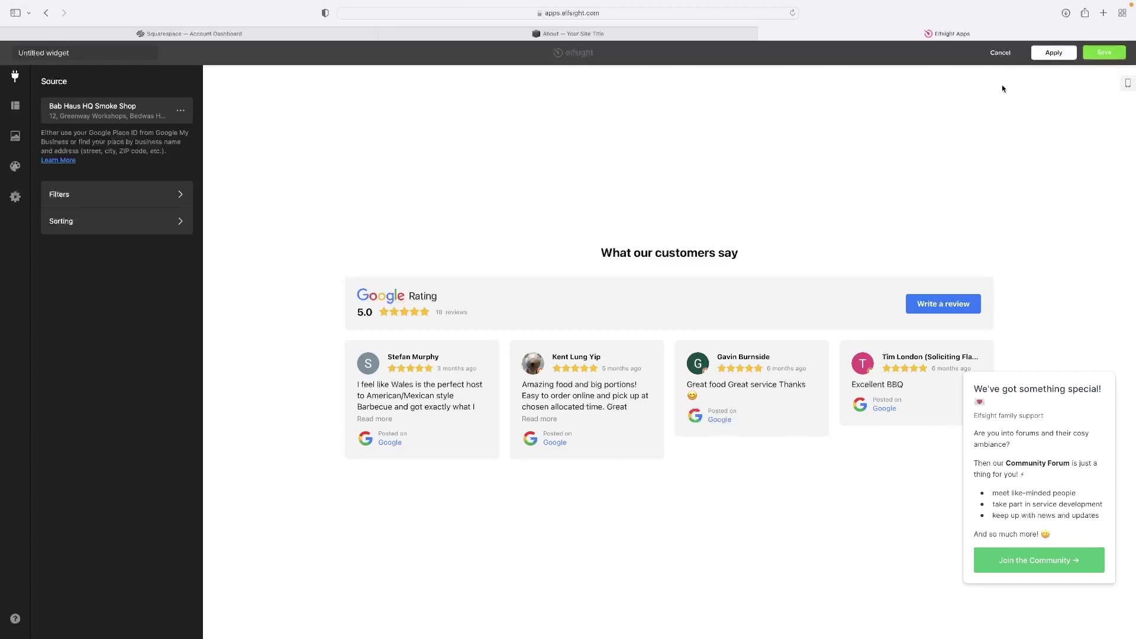
left_click(1103, 54)
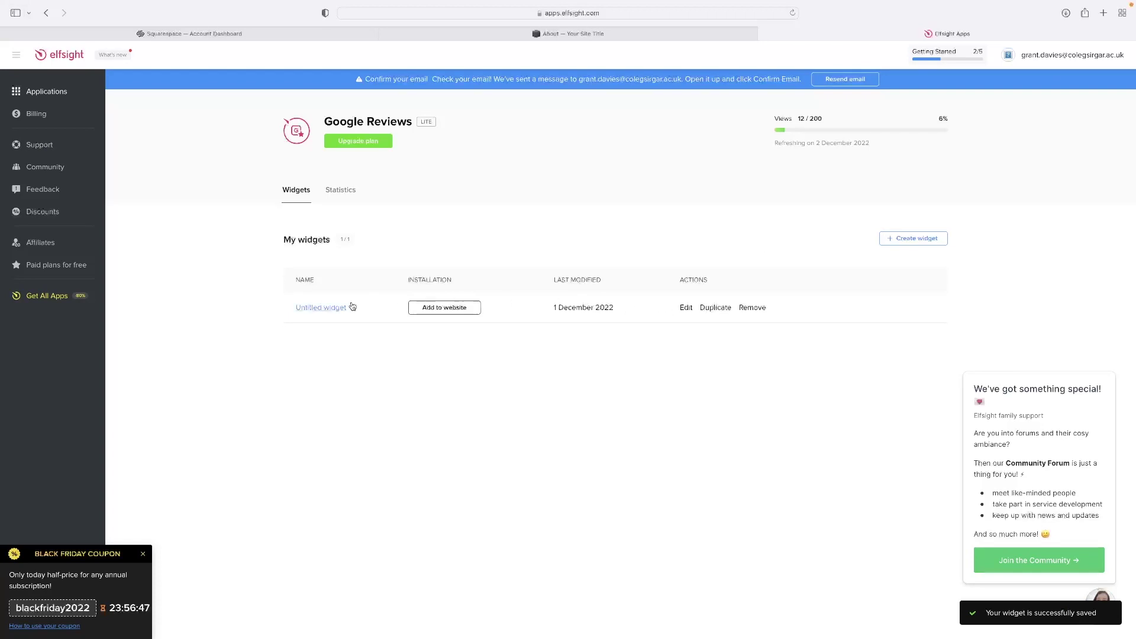
left_click(453, 308)
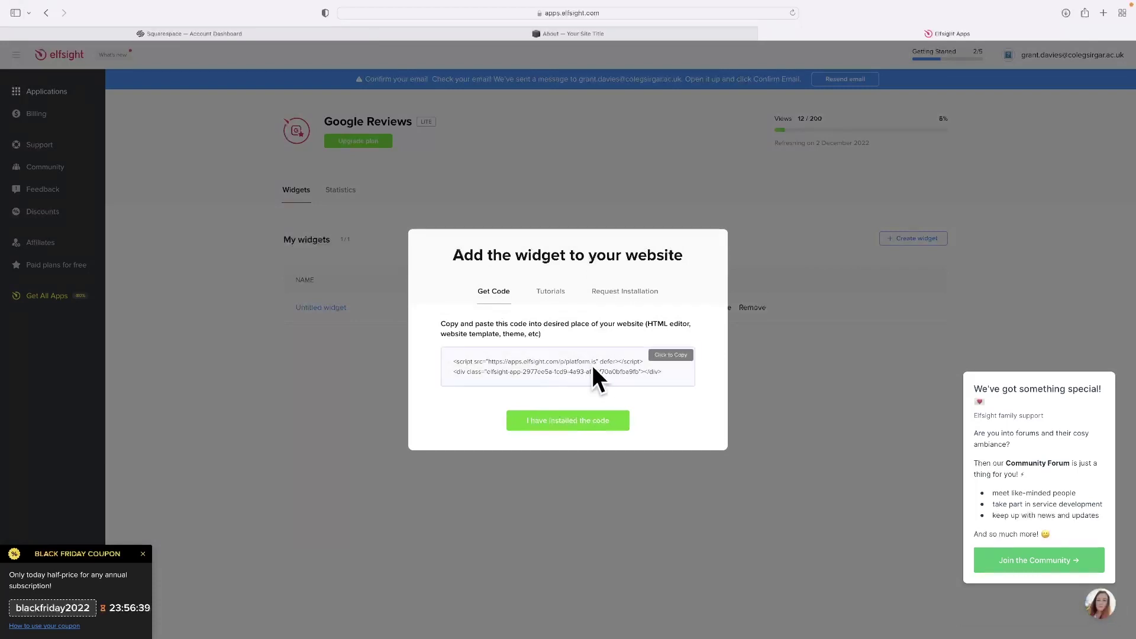
left_click(670, 358)
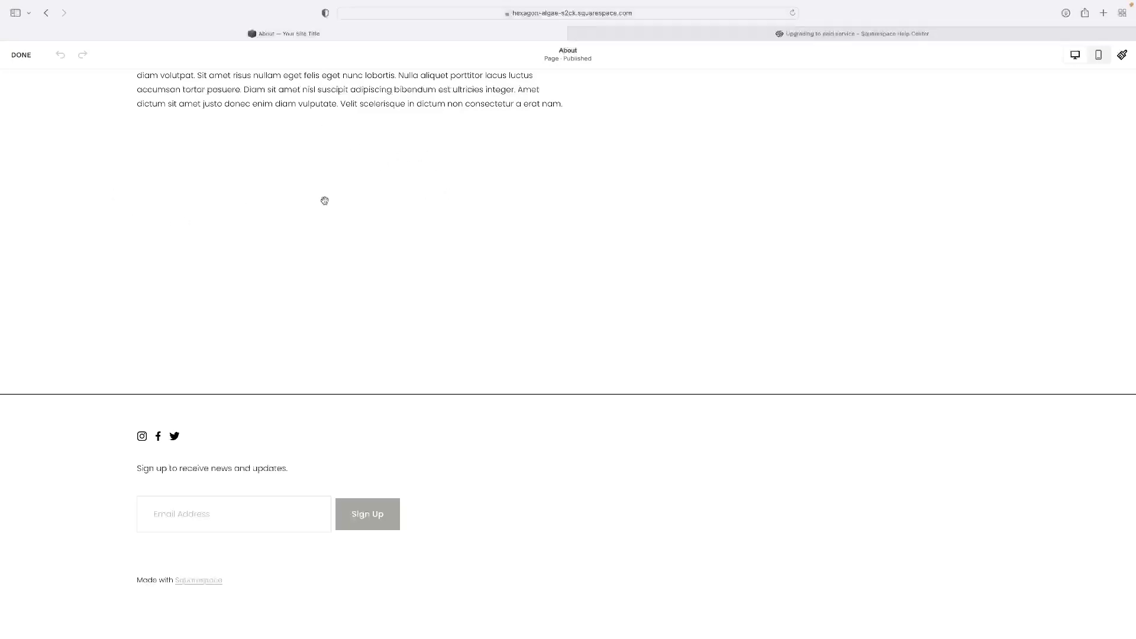
Insert a Code block and position it on the right side of the About page.
mouse_move(297, 202)
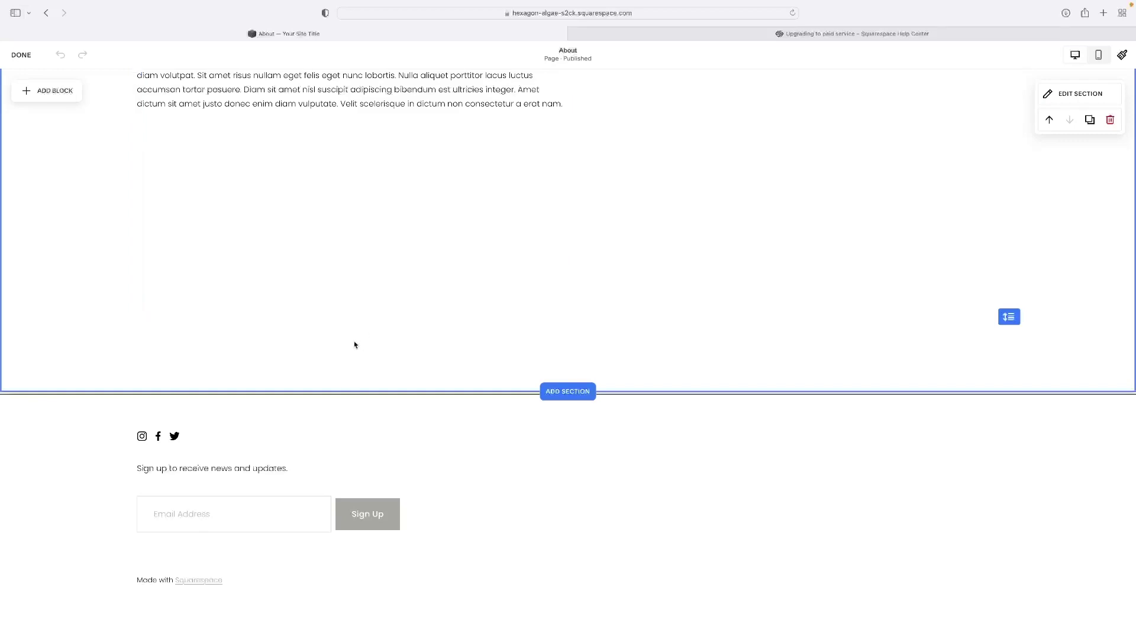
left_click(48, 91)
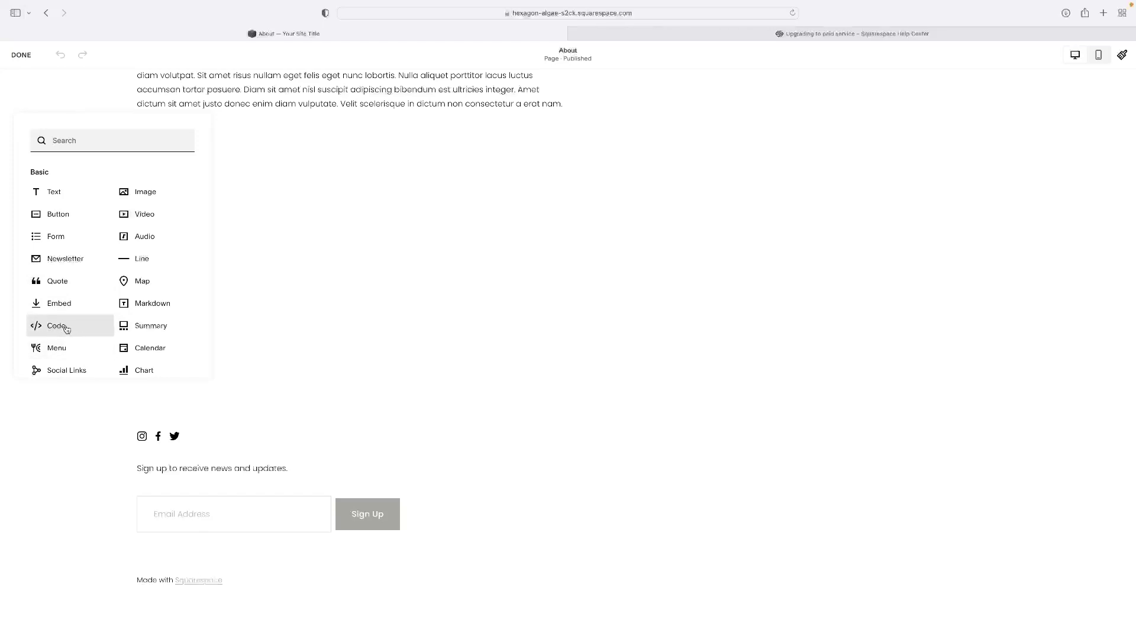
left_click(66, 329)
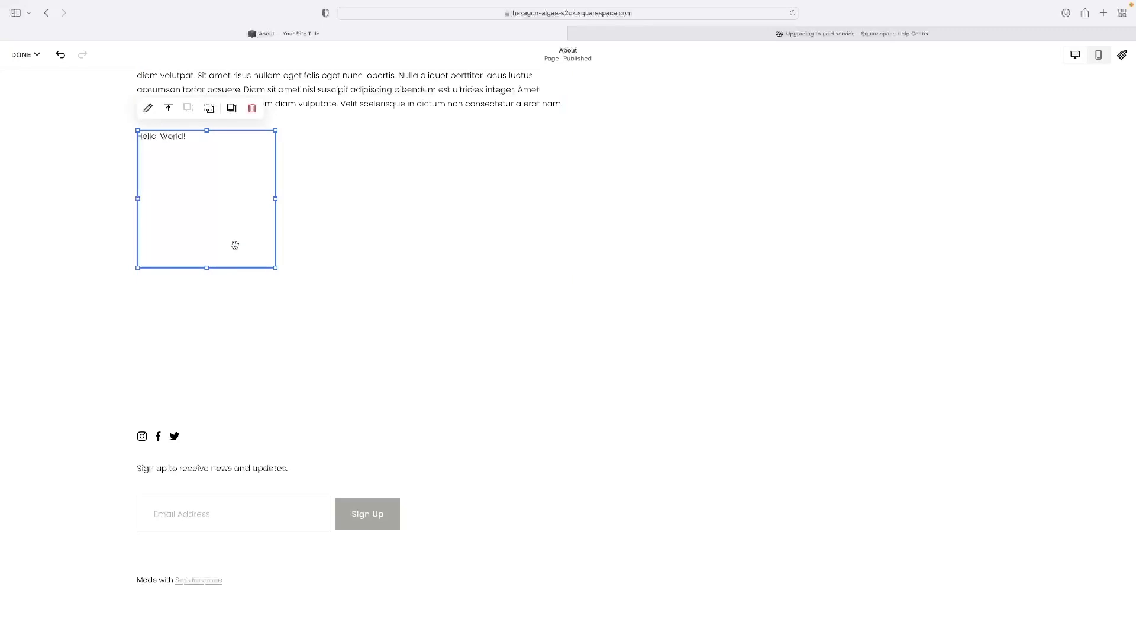
left_click_drag(241, 235, 843, 275)
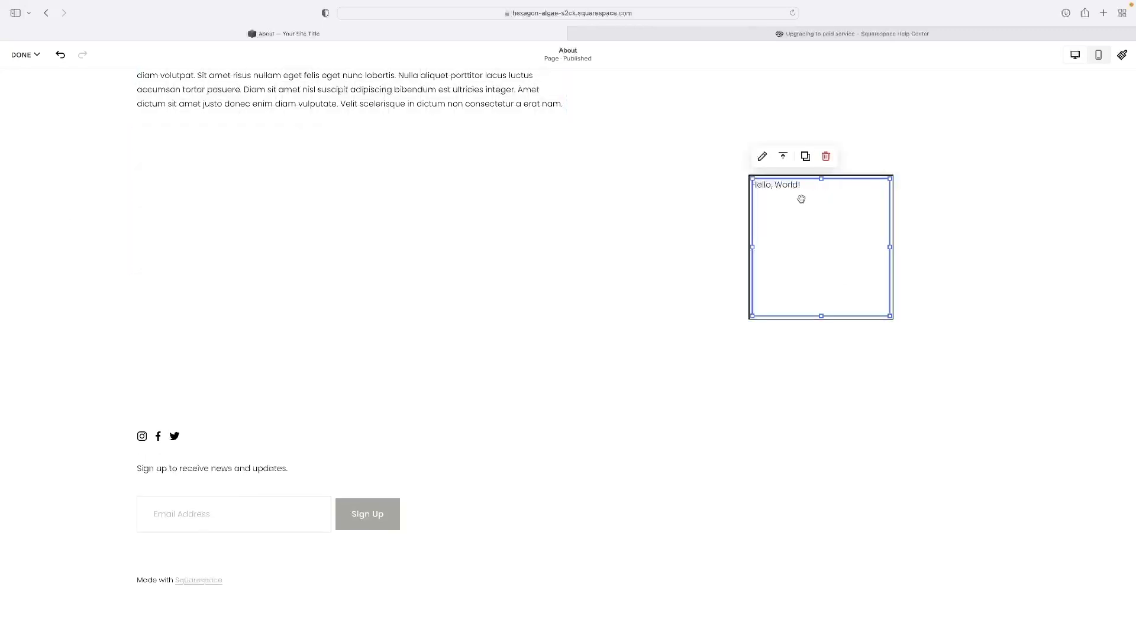
left_click_drag(835, 229, 836, 205)
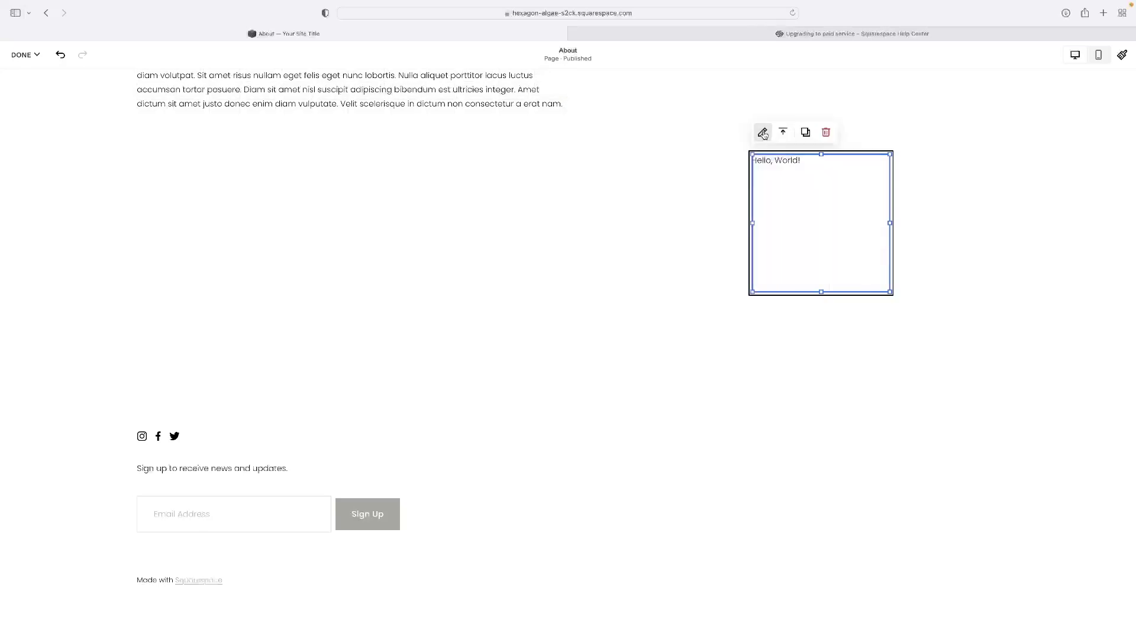
Replace the block's Hello, World! sample with the pasted Elfsight code and enable Display Source Code.
left_click(762, 132)
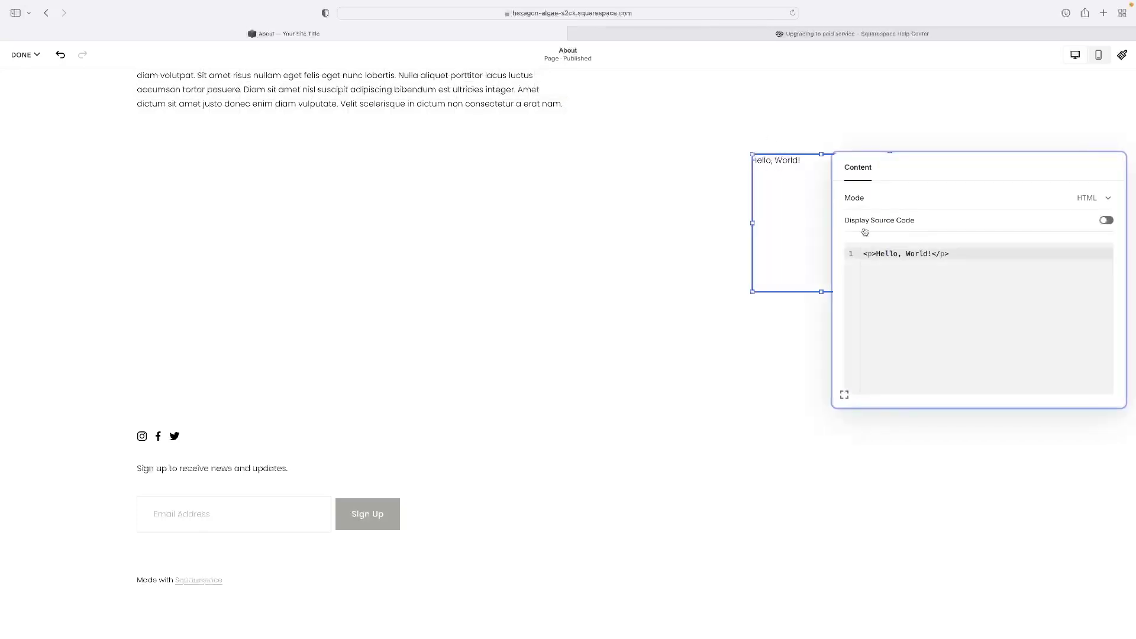
left_click(954, 268)
left_click_drag(950, 262, 912, 242)
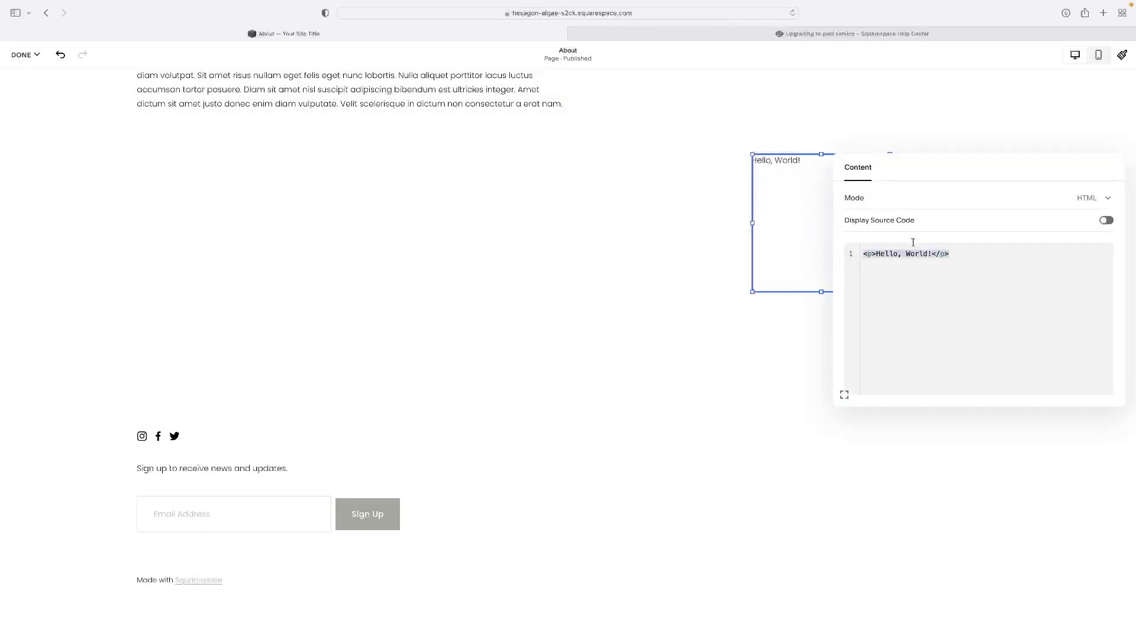
key("BackSpace")
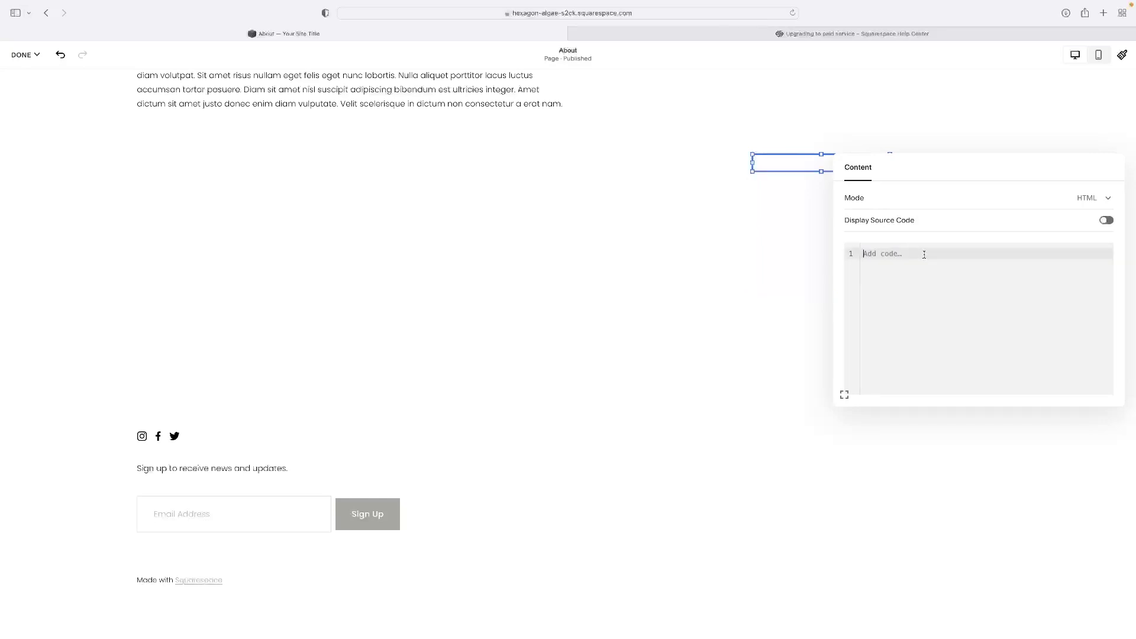
type("<script src=\"https://apps.elfsight.com/p/platform.js\" defer></script> <div class=\"elfsight-app-2977ee5a-1cd9-4a93-af21-f70a0bfba9fb\"></div>")
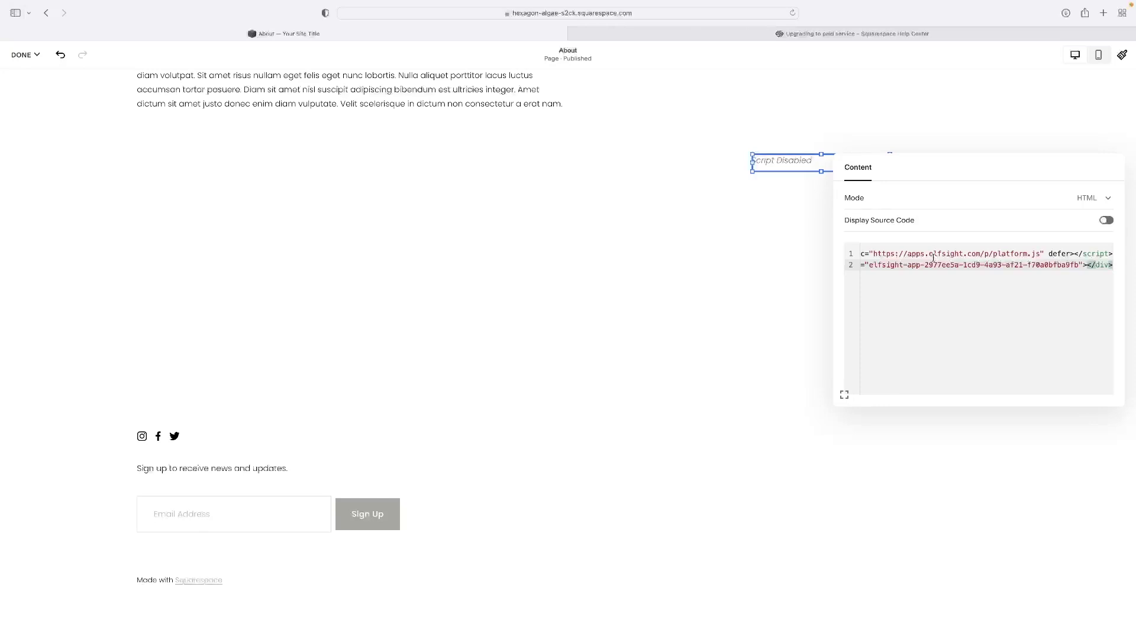
left_click(1107, 224)
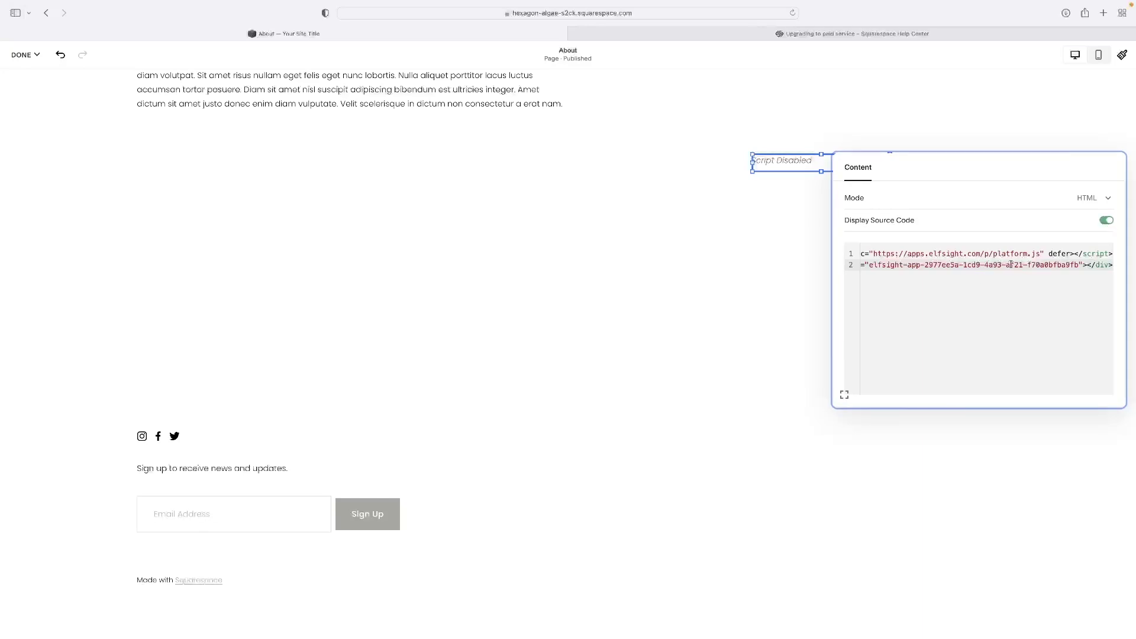
left_click_drag(948, 170, 594, 185)
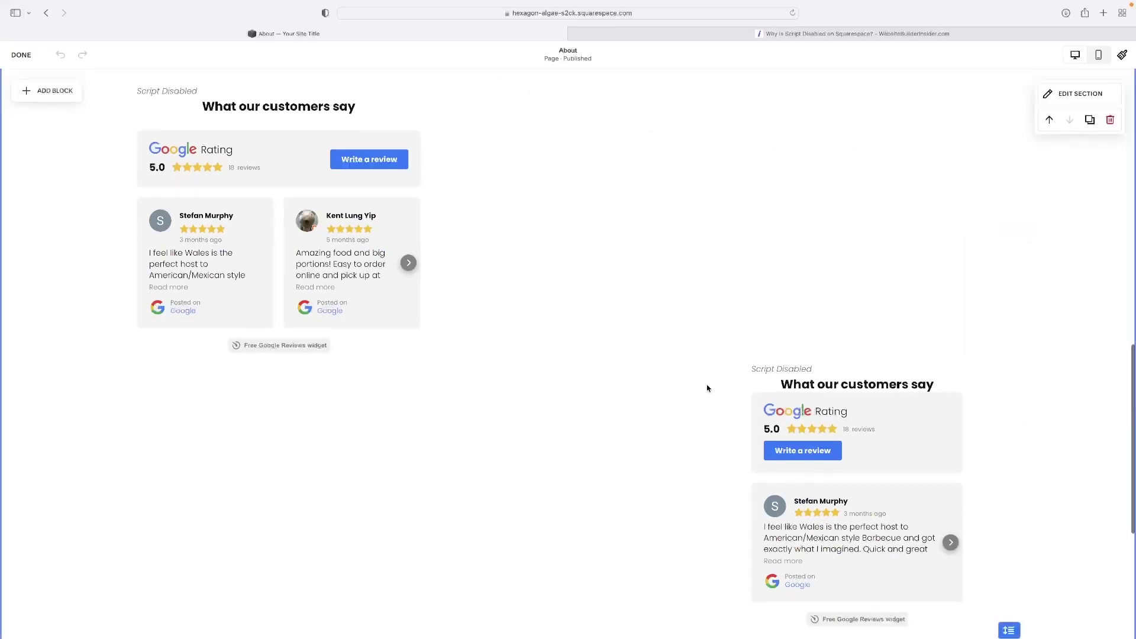
scroll(707, 388, "down", 2)
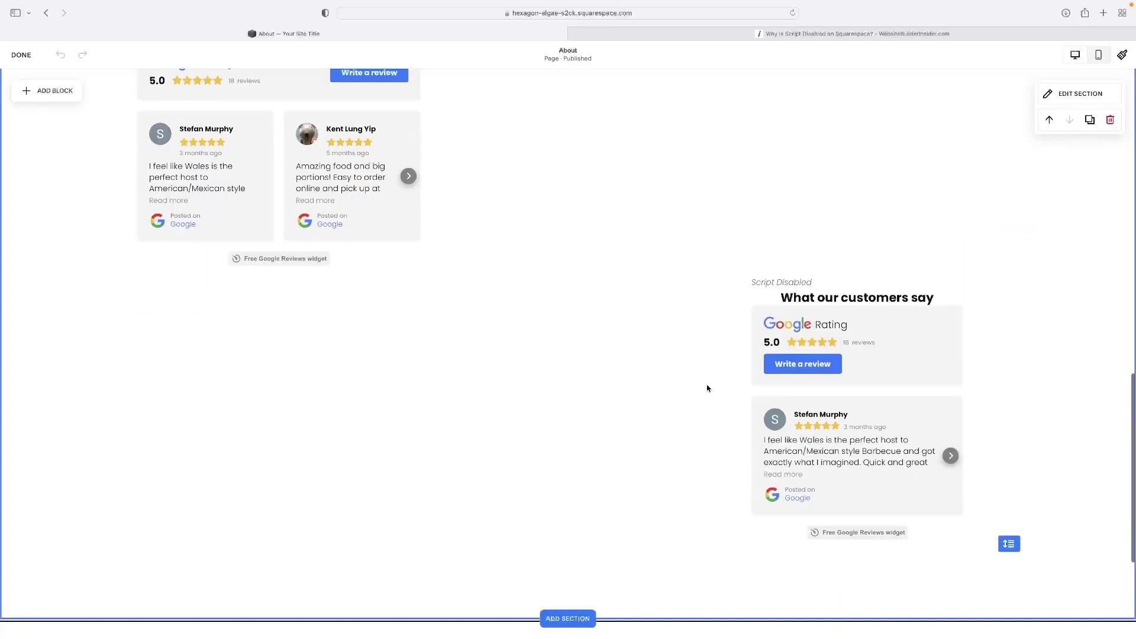
scroll(698, 353, "down", 1)
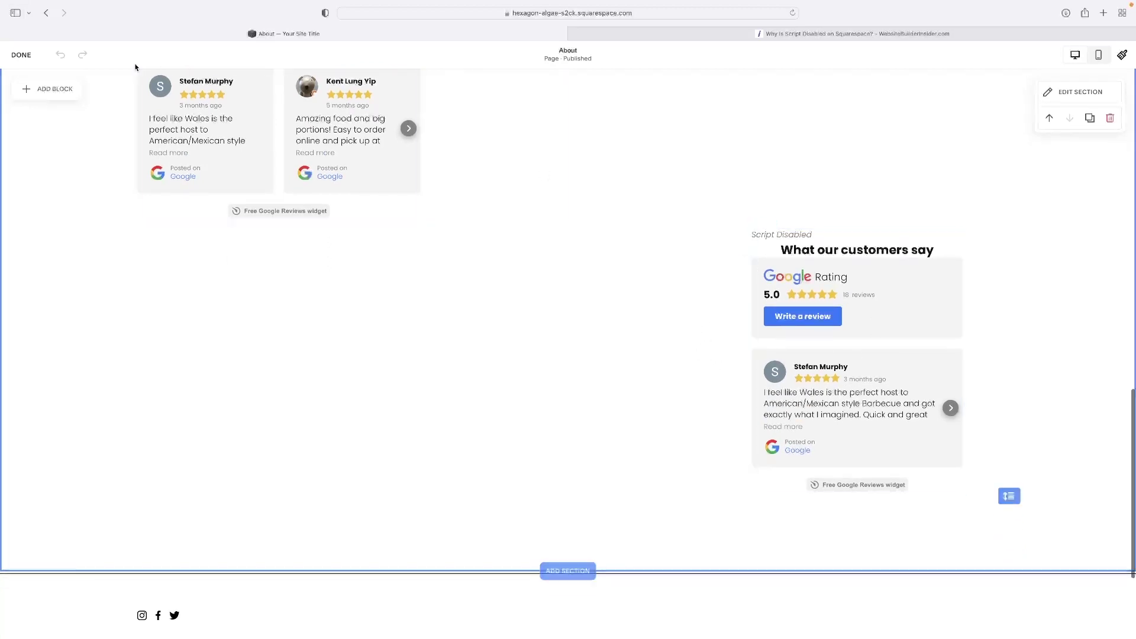
left_click(21, 54)
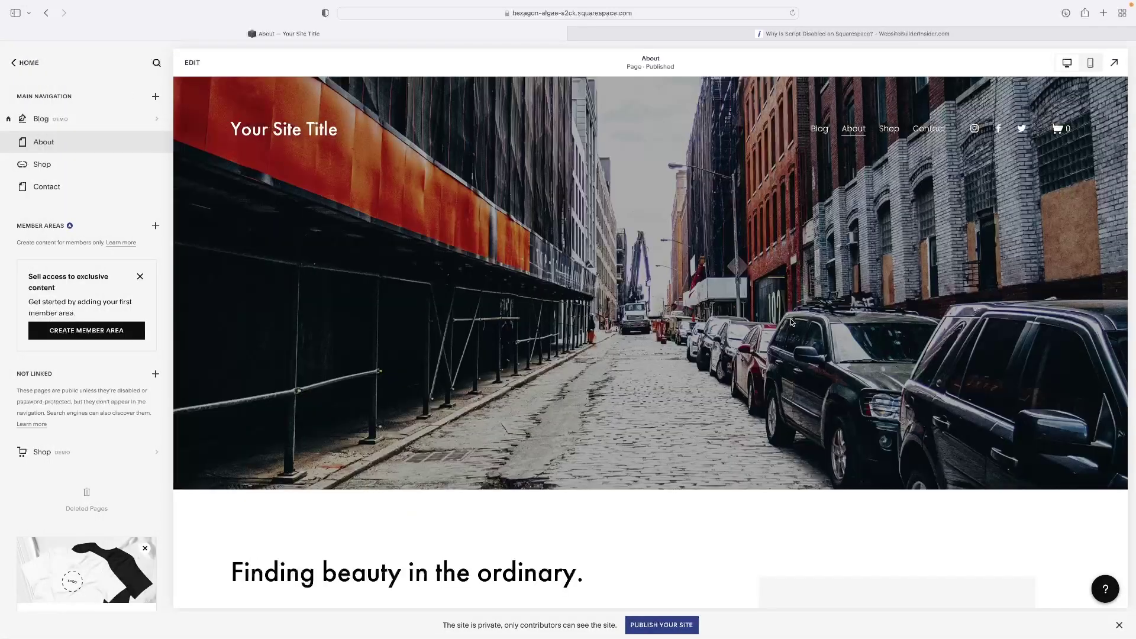
scroll(795, 330, "down", 20)
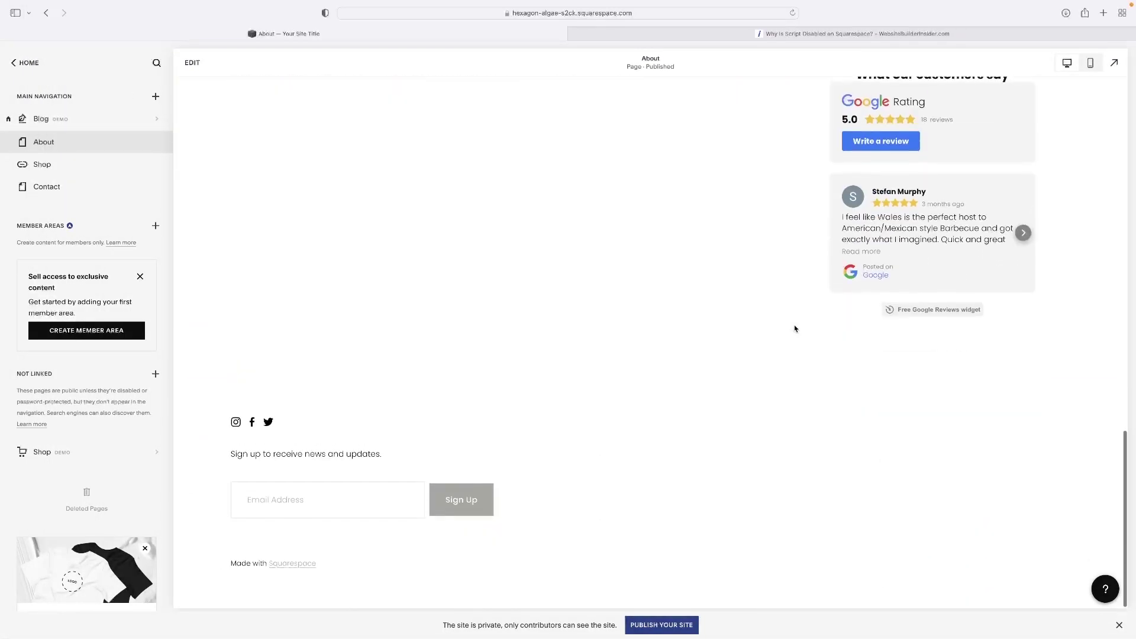
scroll(795, 329, "up", 1)
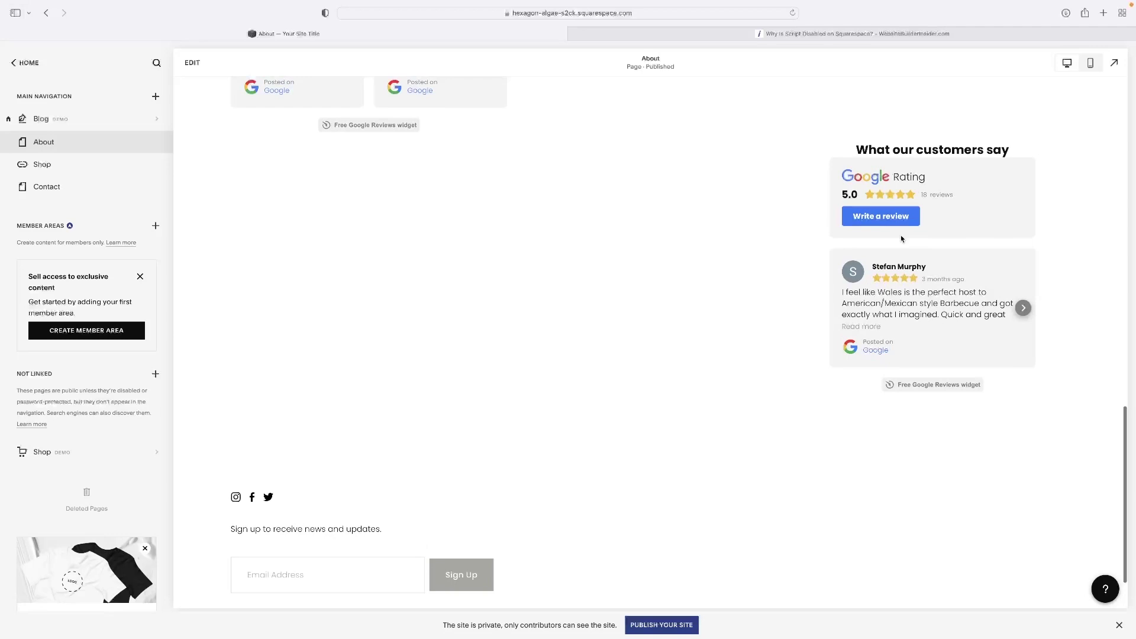
left_click(1023, 308)
left_click(1024, 307)
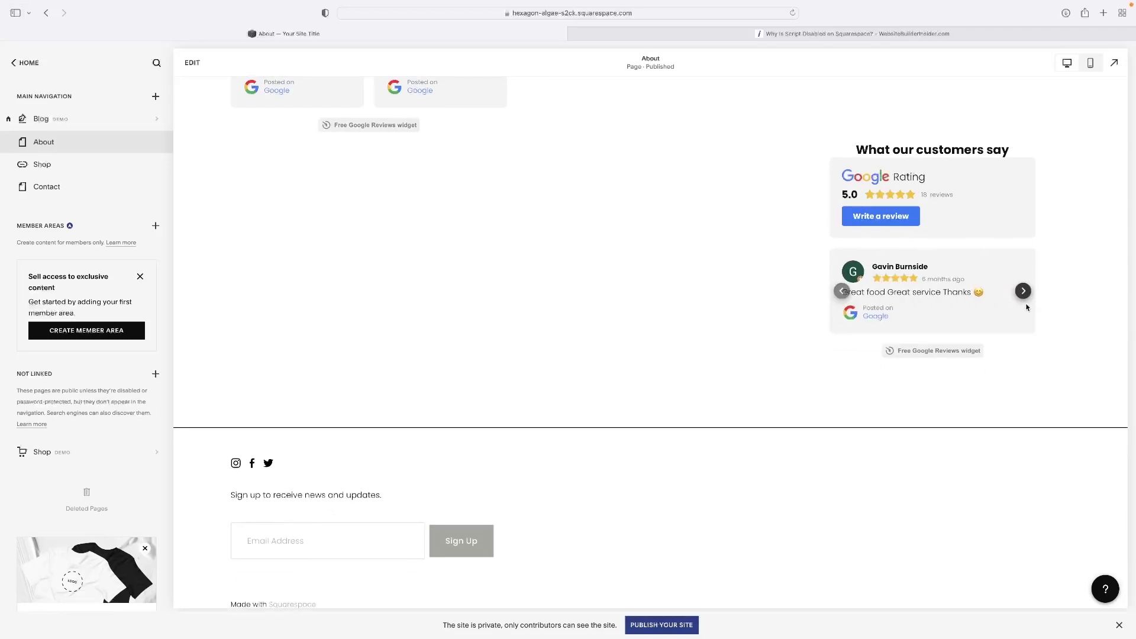
left_click(1024, 293)
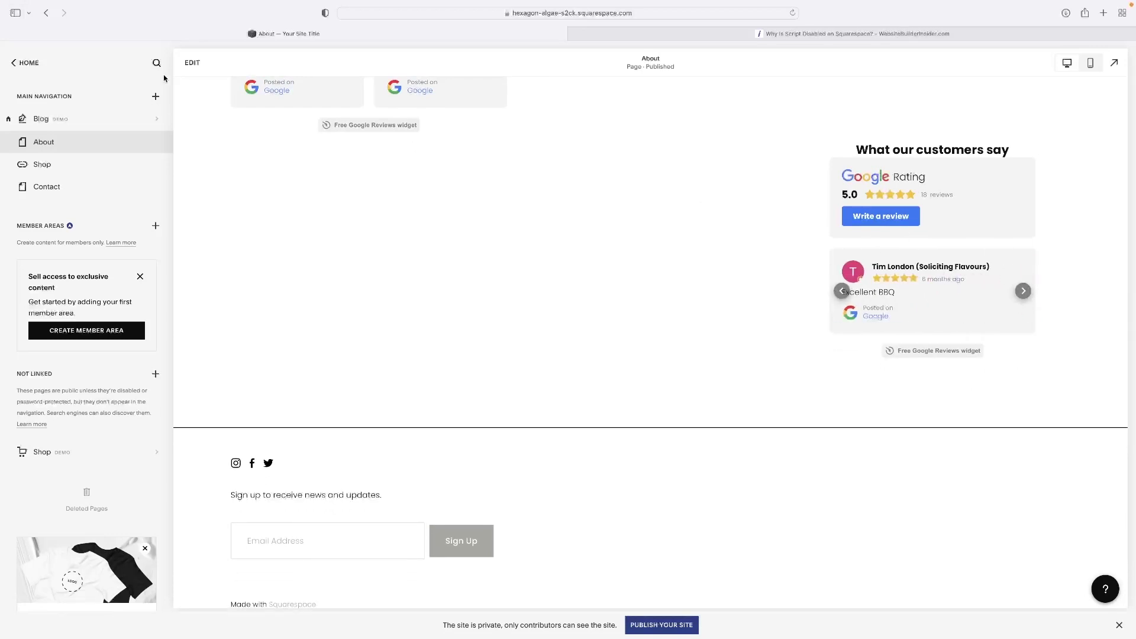
left_click(190, 63)
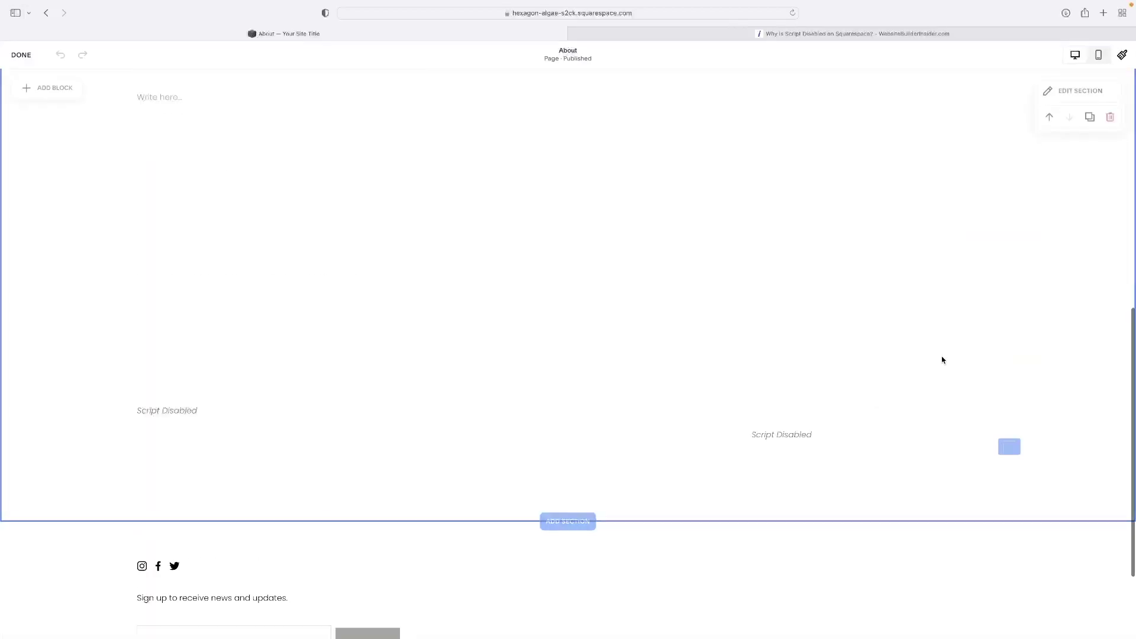
Delete the duplicate reviews block on the right side of the page.
scroll(877, 363, "down", 4)
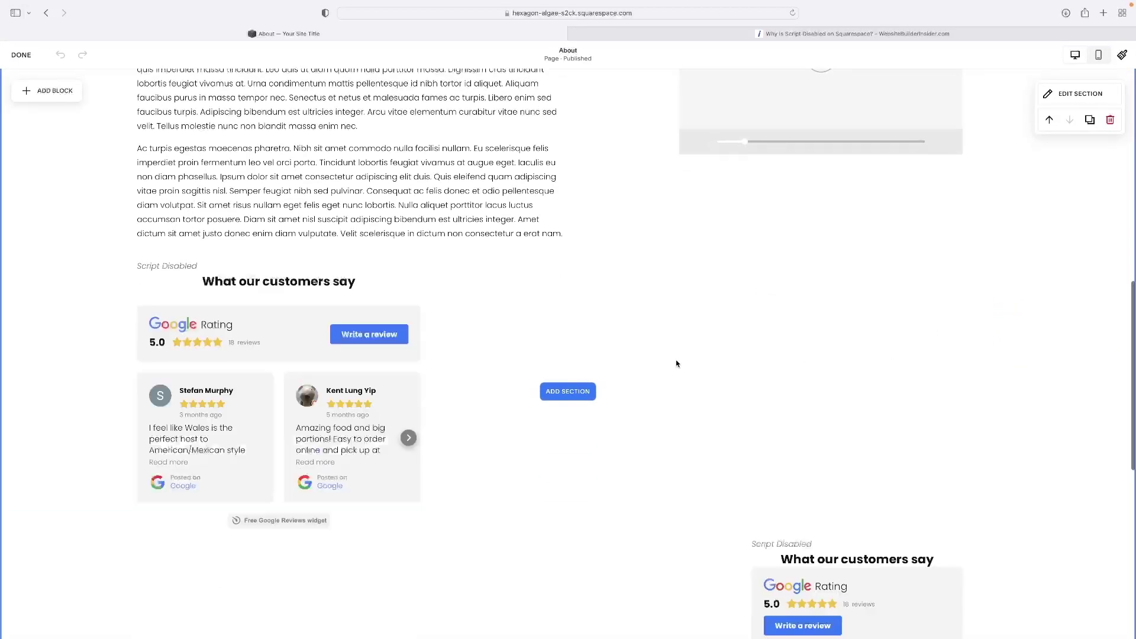
scroll(674, 363, "up", 3)
scroll(659, 363, "down", 7)
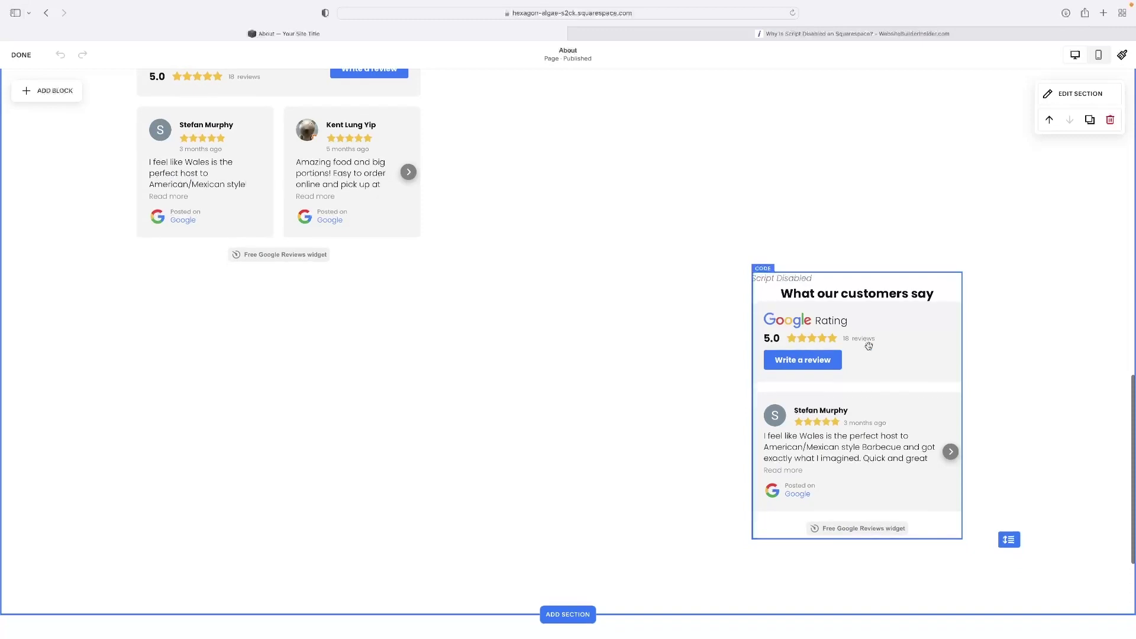
left_click(868, 347)
key("BackSpace")
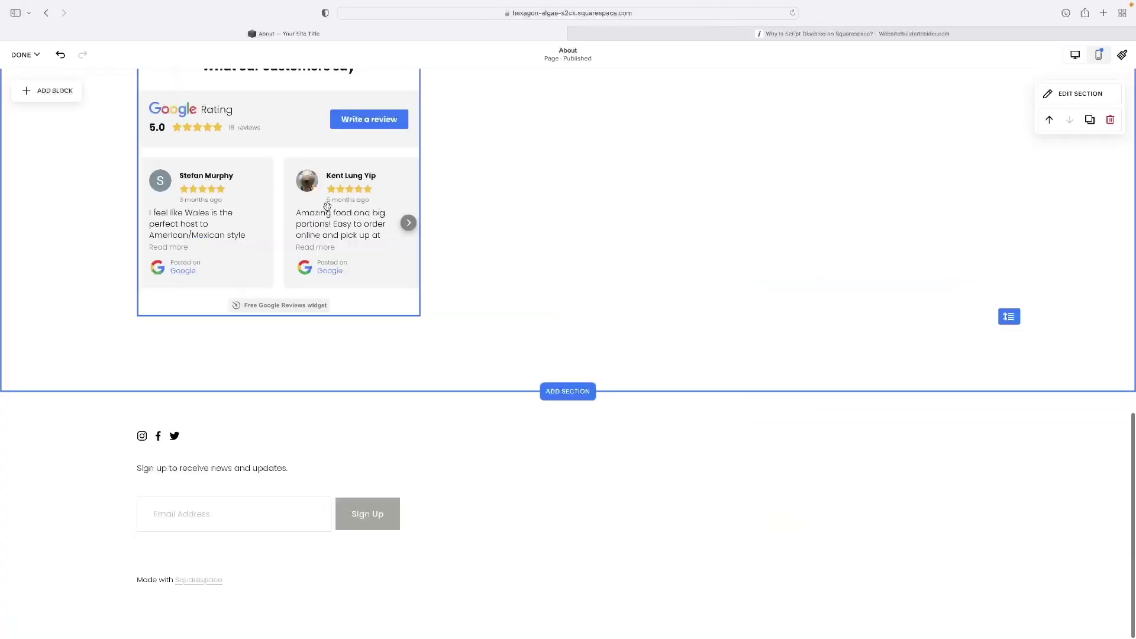
Move the remaining reviews block lower and stretch it wide and taller to show four reviews.
left_click_drag(327, 206, 450, 312)
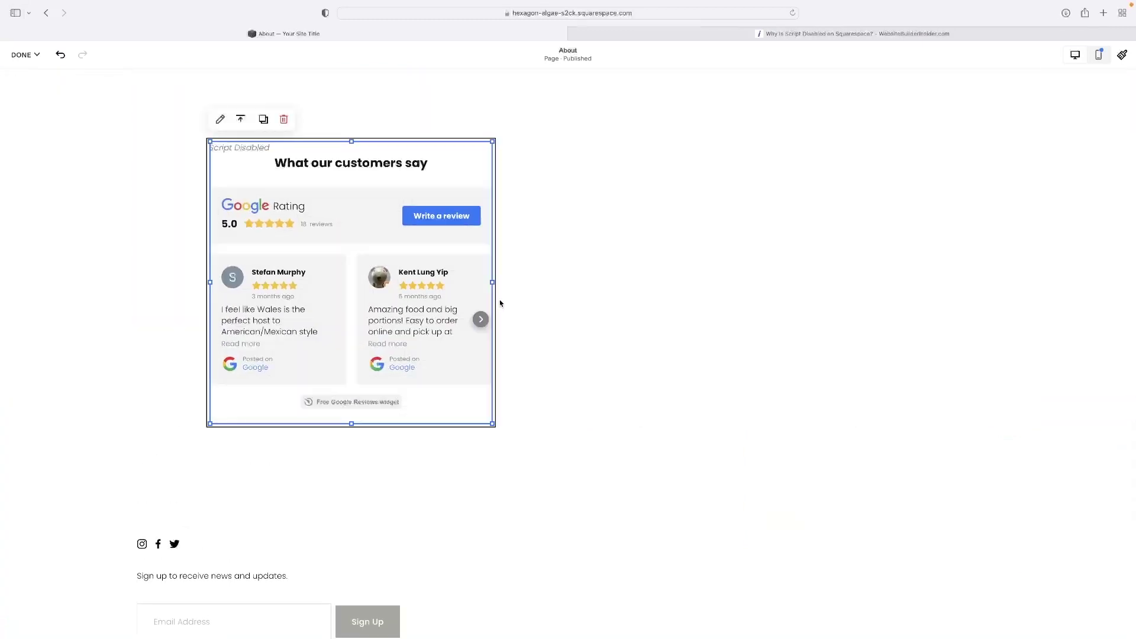
left_click_drag(491, 281, 958, 296)
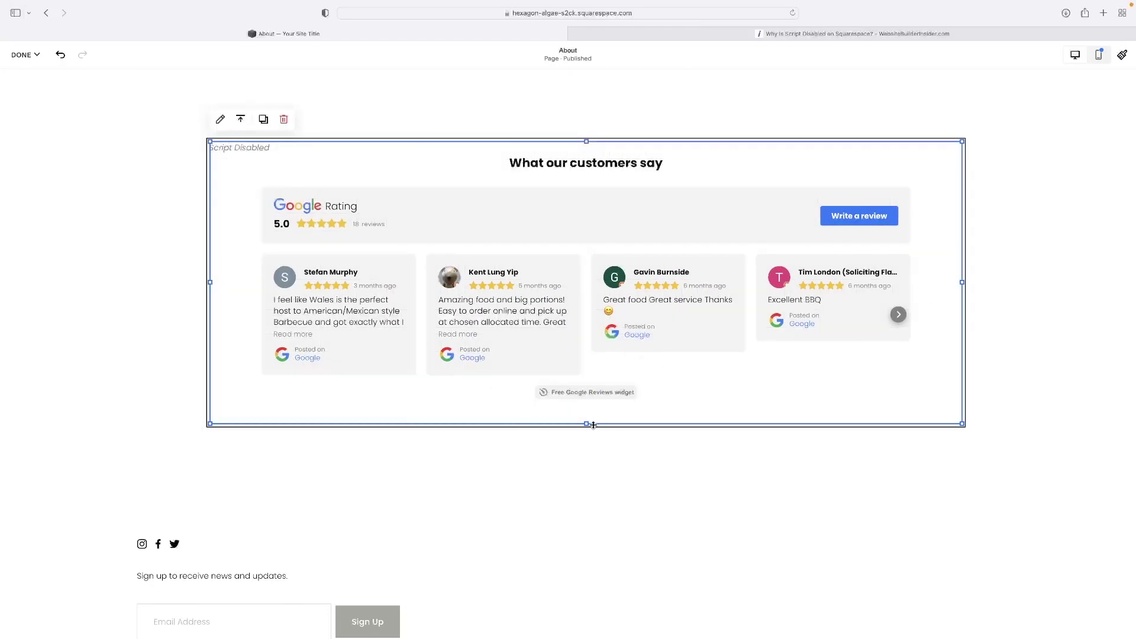
left_click_drag(584, 433, 568, 567)
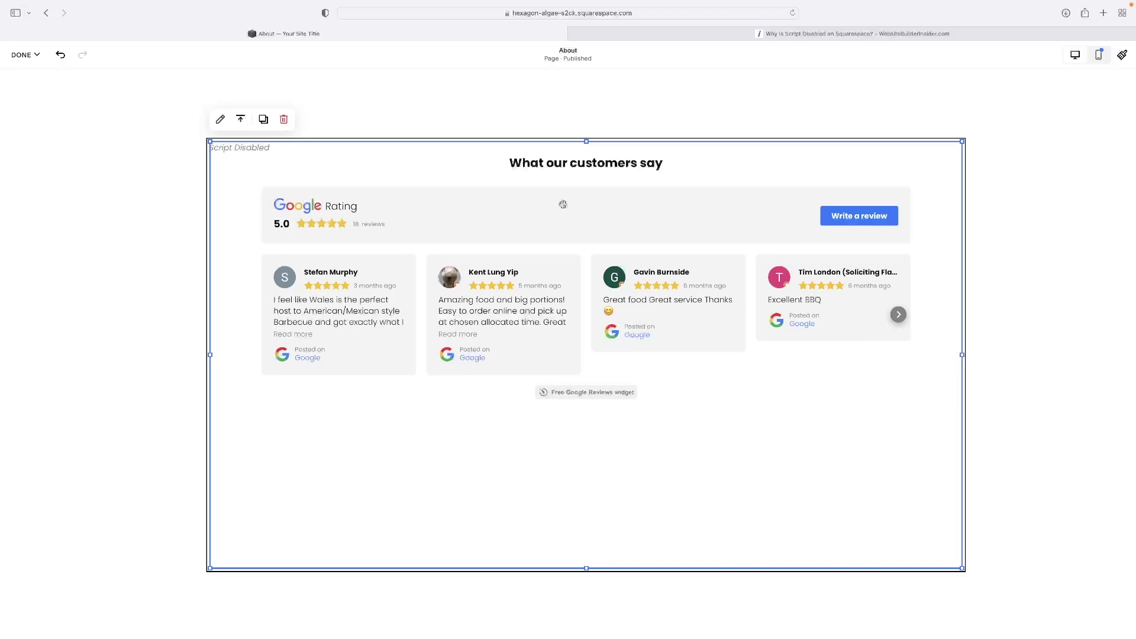
left_click(222, 118)
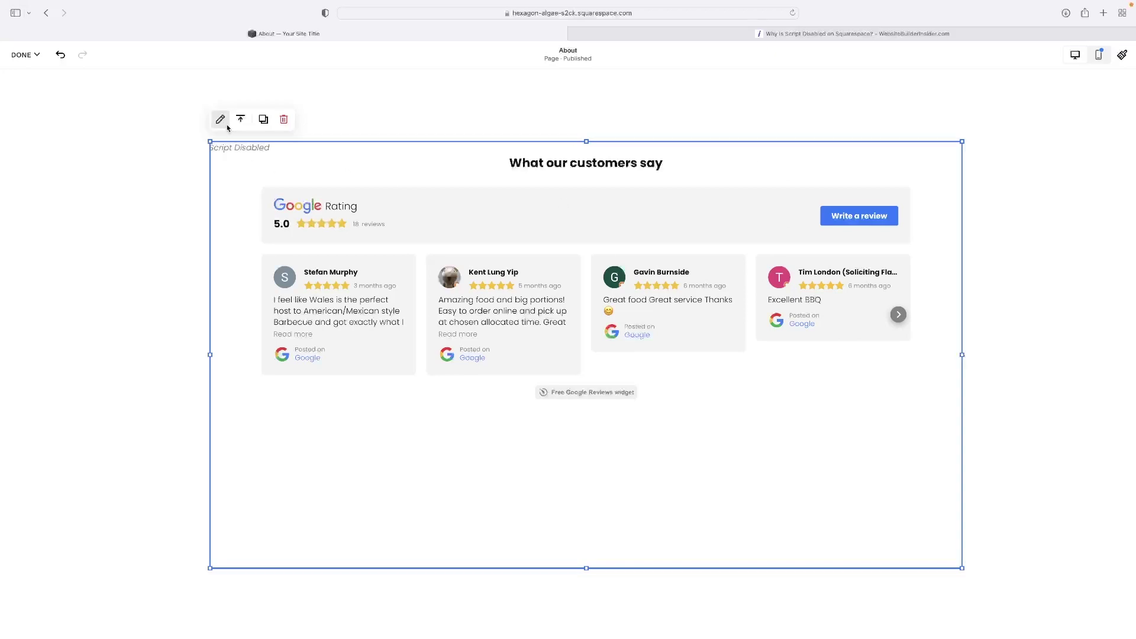
left_click(880, 104)
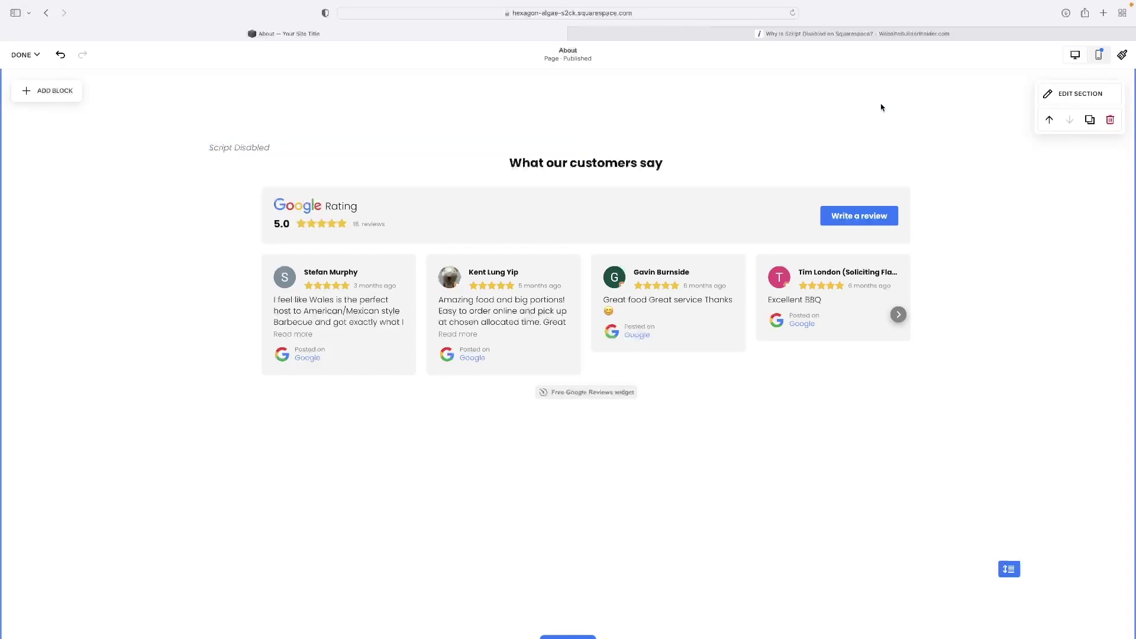
scroll(687, 304, "down", 2)
scroll(688, 304, "up", 5)
scroll(688, 304, "up", 2)
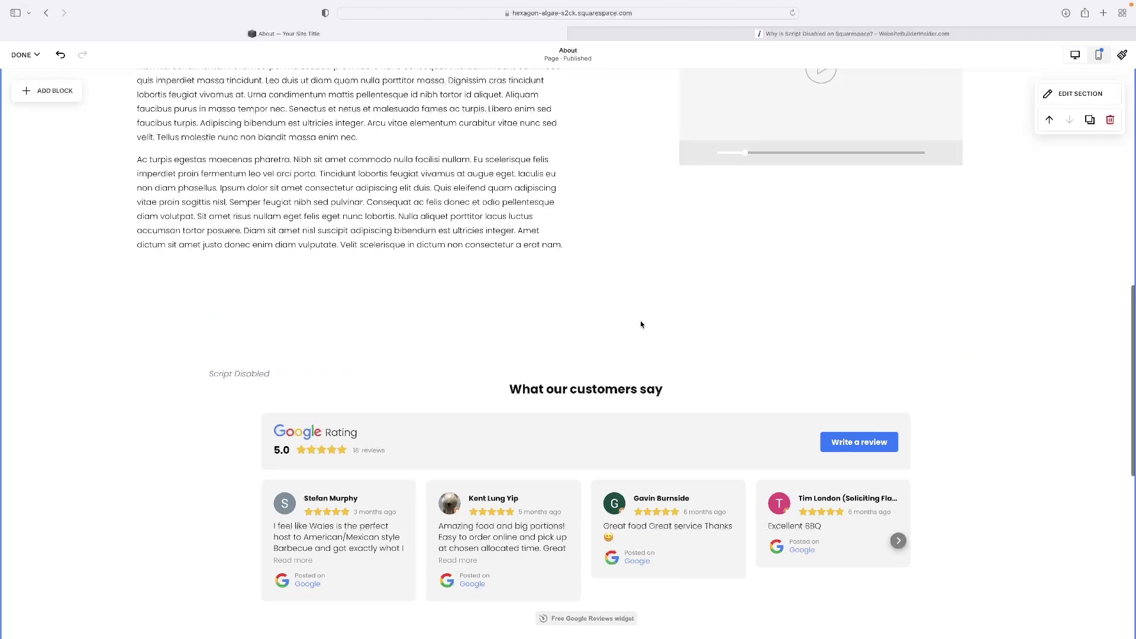